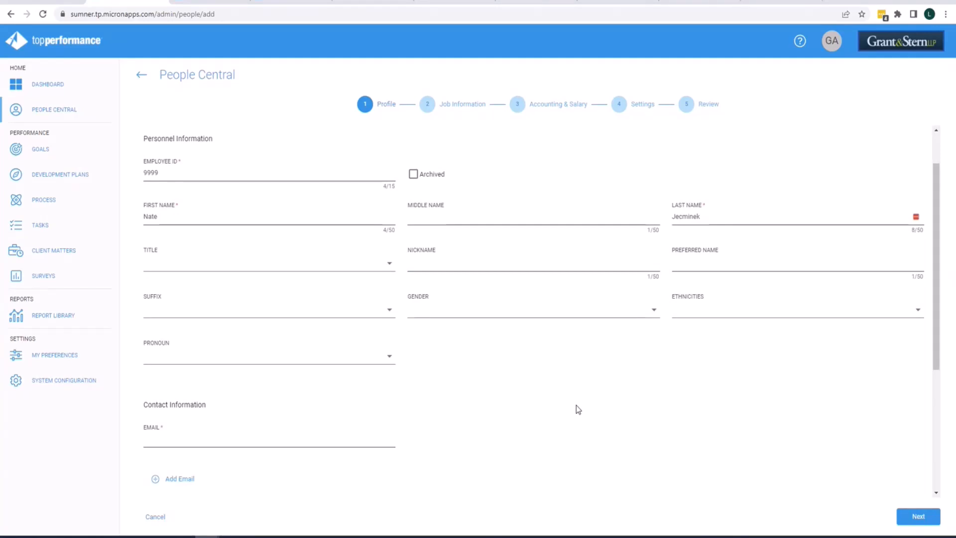
Fill in the employee's e-mail address in the contact information section.
click(253, 363)
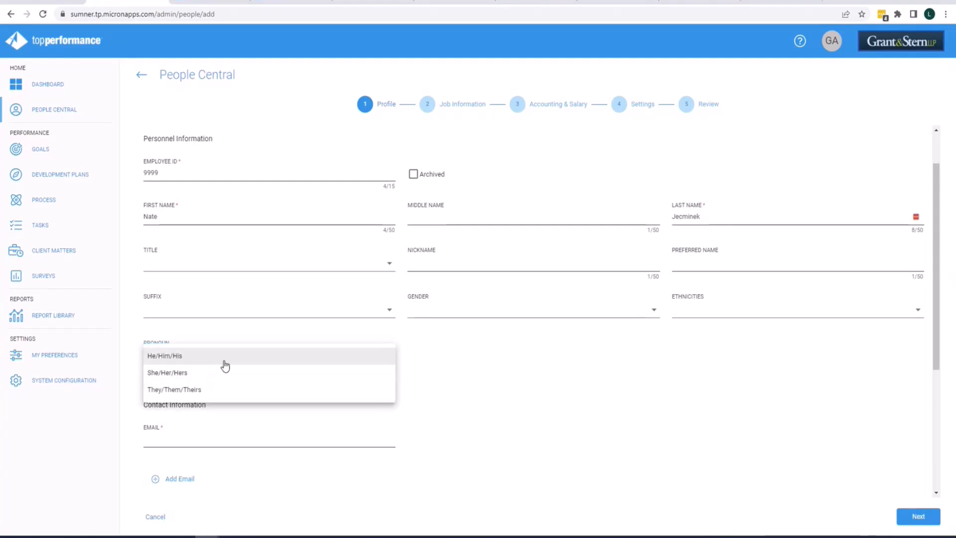
click(483, 381)
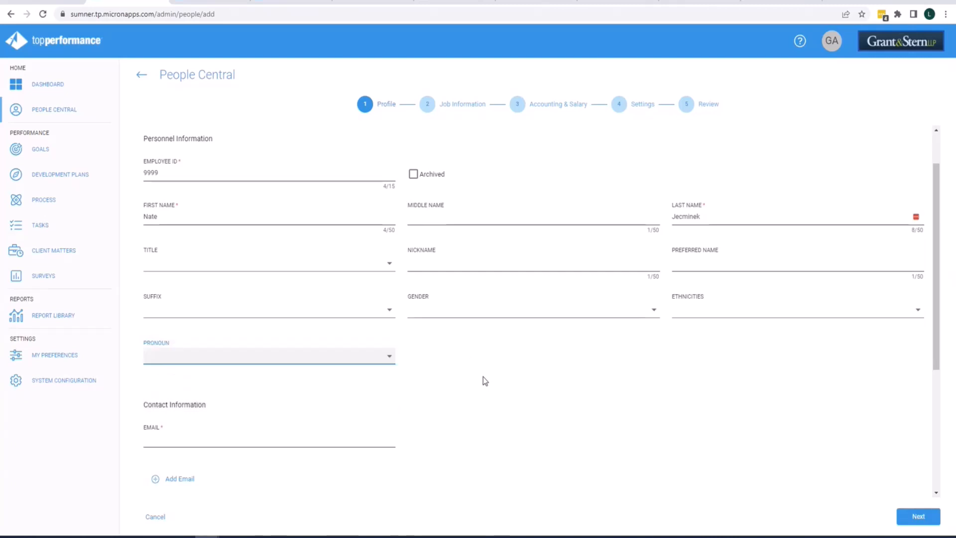
scroll(483, 381, down, 1)
click(193, 387)
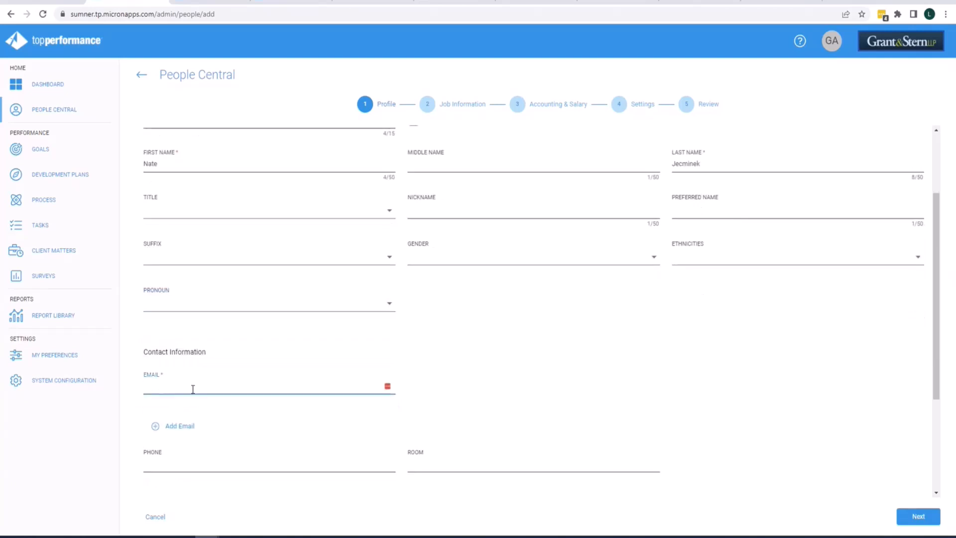
key(ctrl+v)
Advance from the Profile step to the Job Information step.
scroll(412, 423, down, 1)
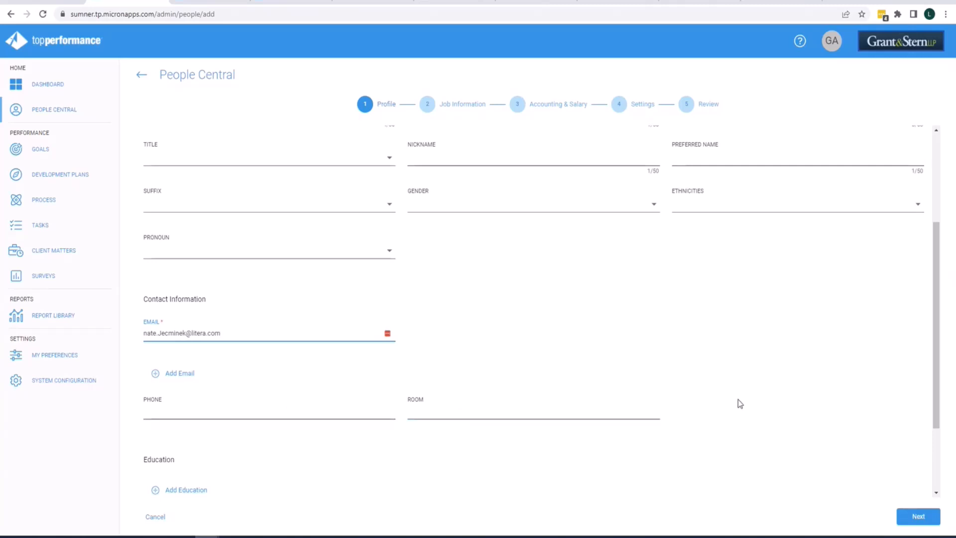
scroll(741, 403, down, 2)
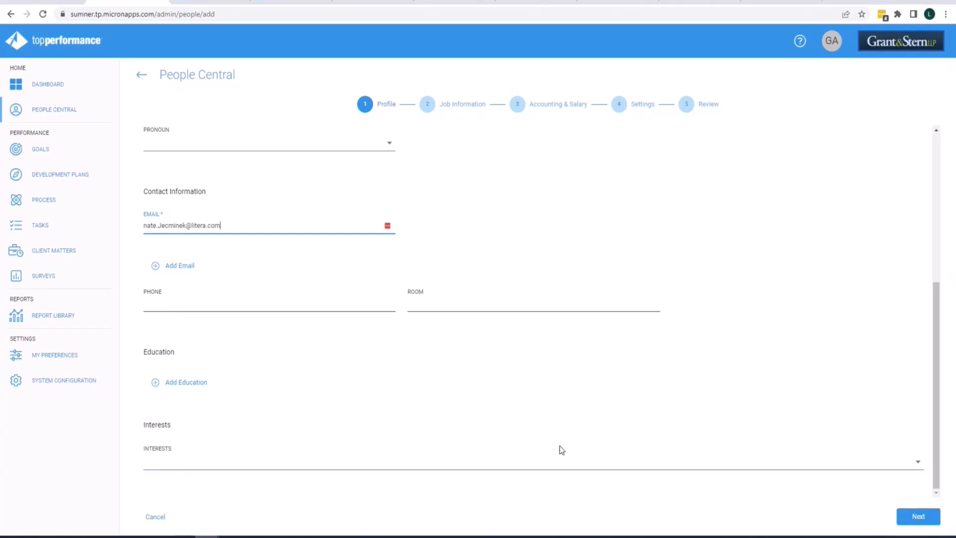
scroll(598, 448, up, 5)
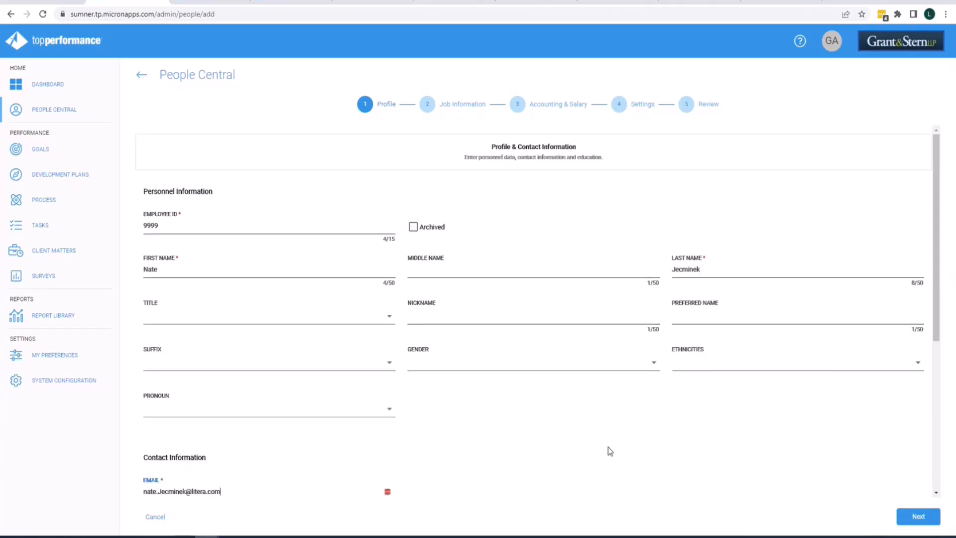
click(923, 520)
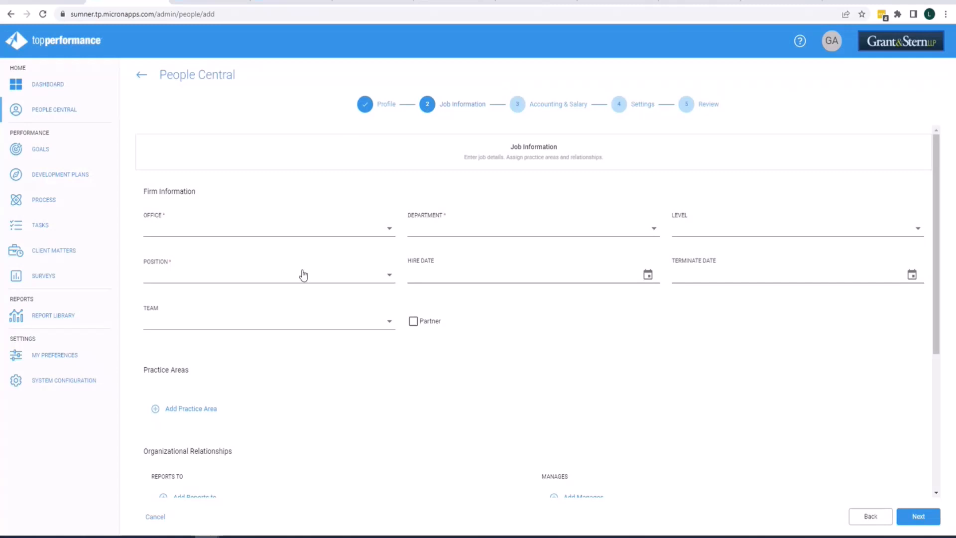
Set the office to Denver and the department to Human Resources.
click(238, 230)
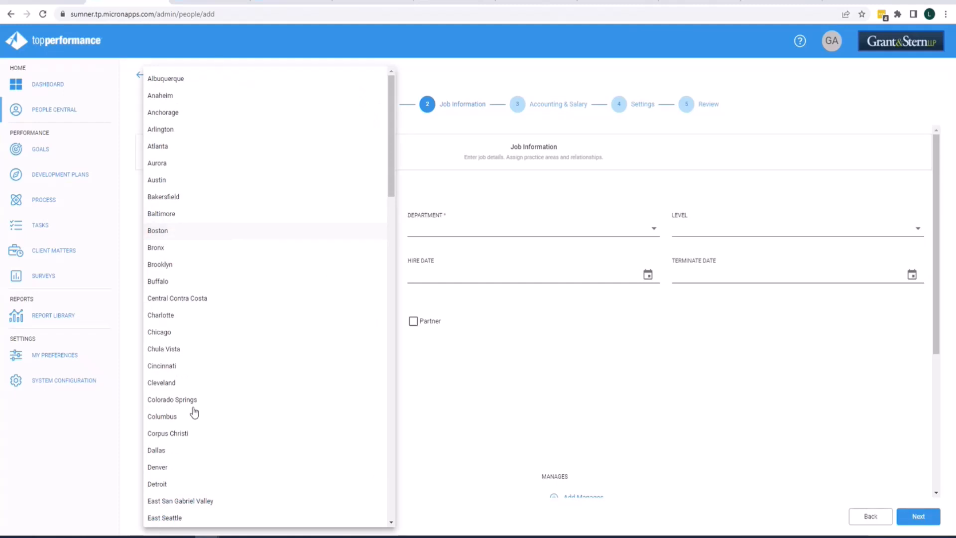
click(165, 471)
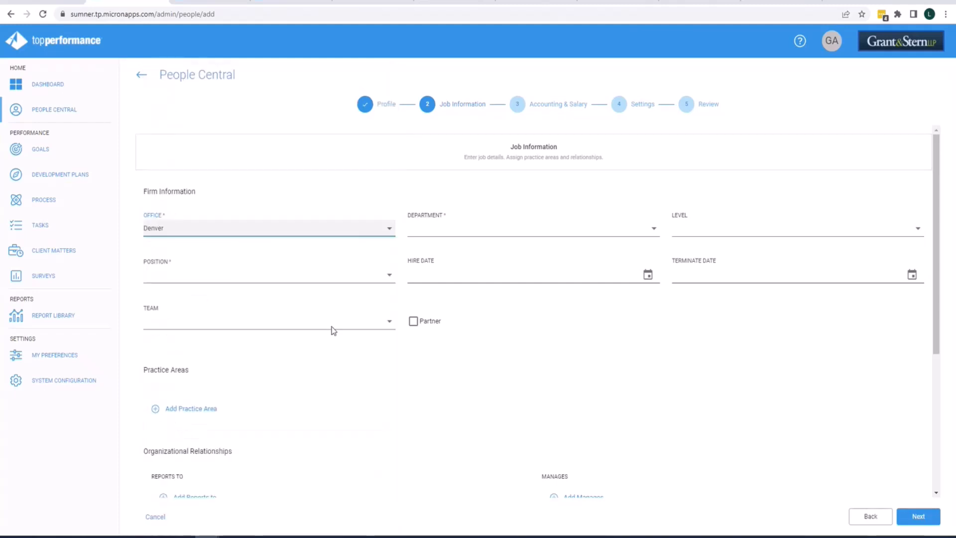
click(450, 234)
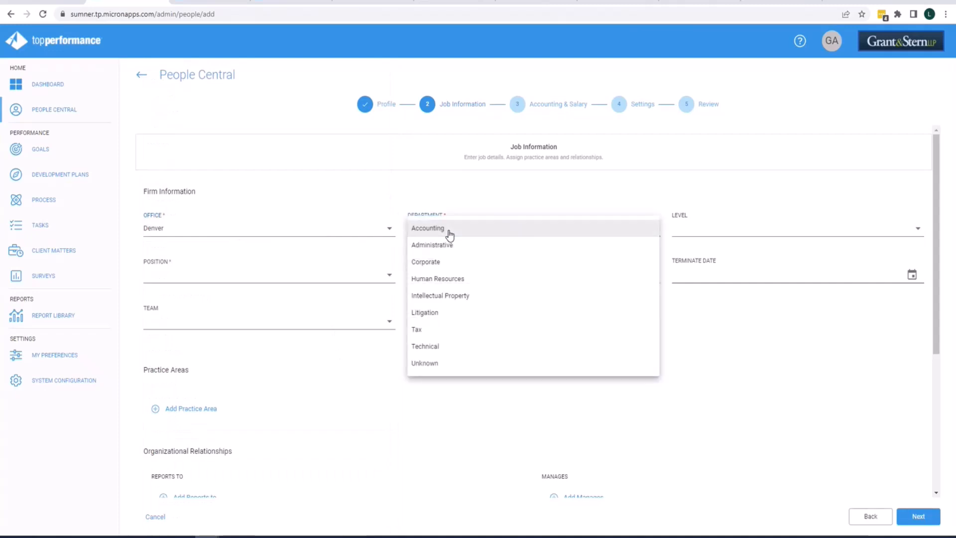
click(468, 282)
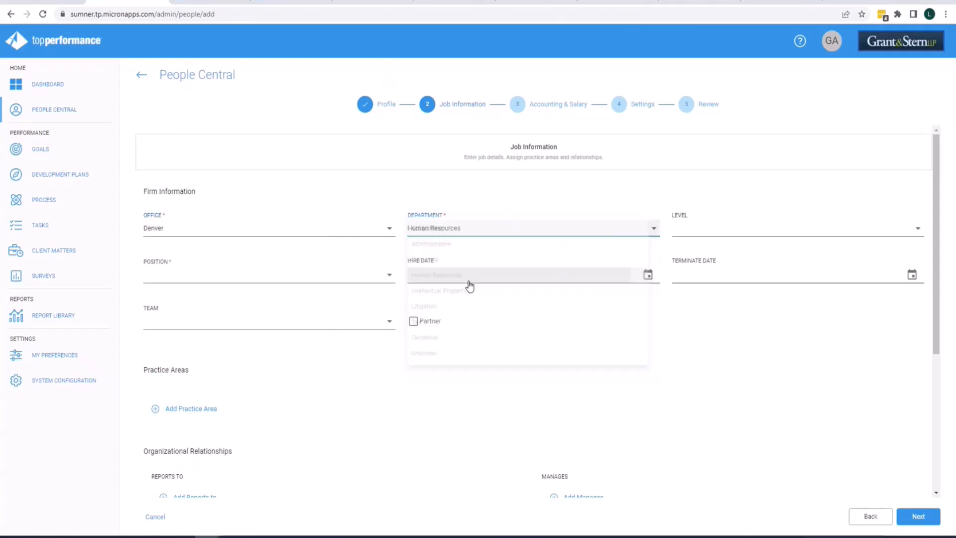
Set the position to Executive and the hire date to January 9, 2023.
click(211, 280)
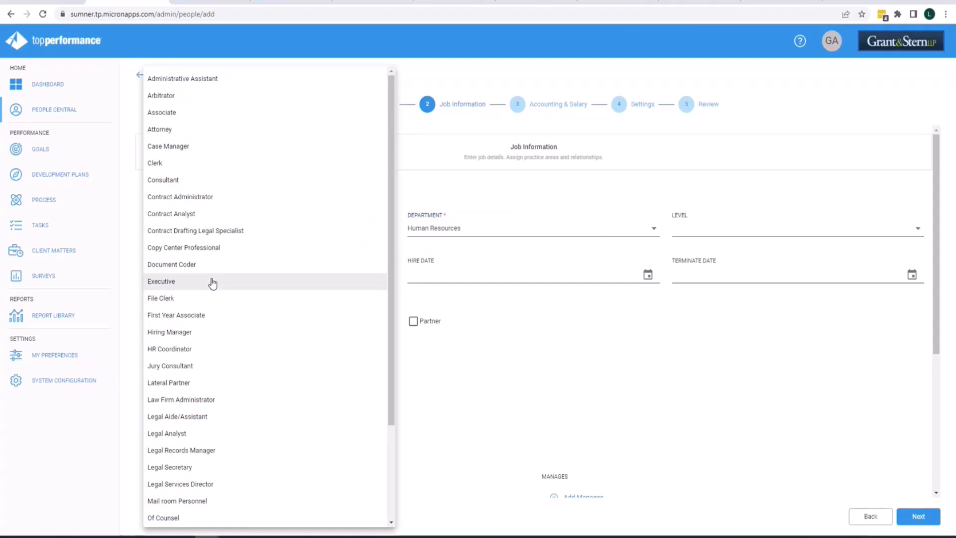
click(212, 281)
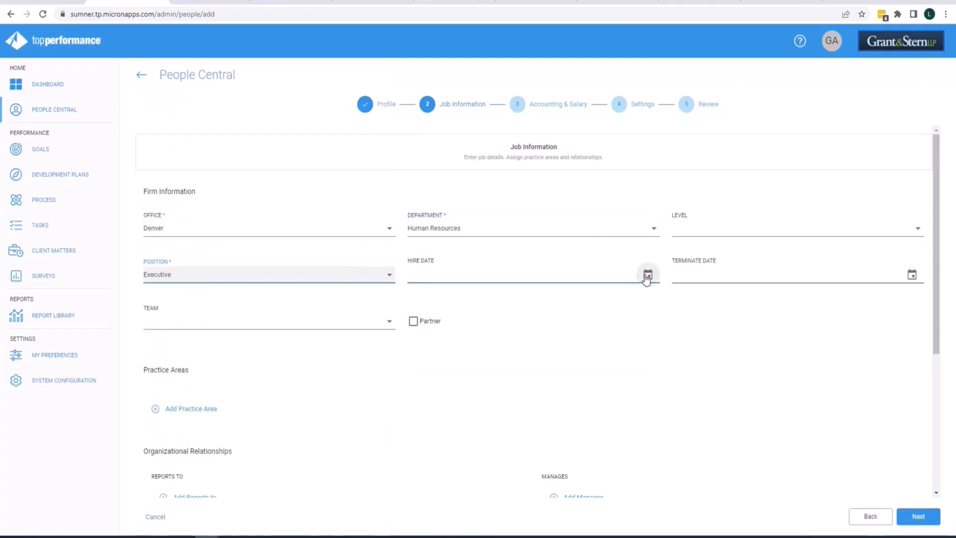
click(645, 275)
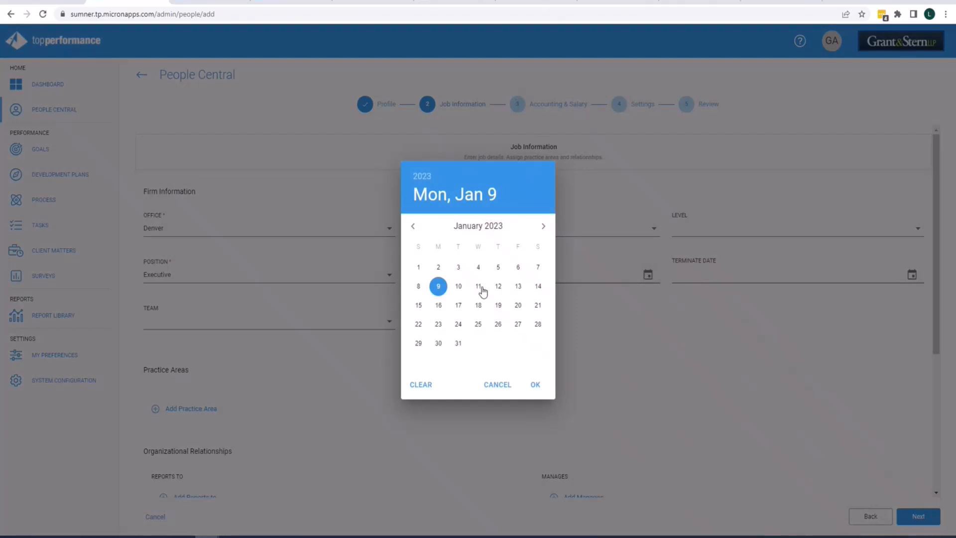
click(445, 287)
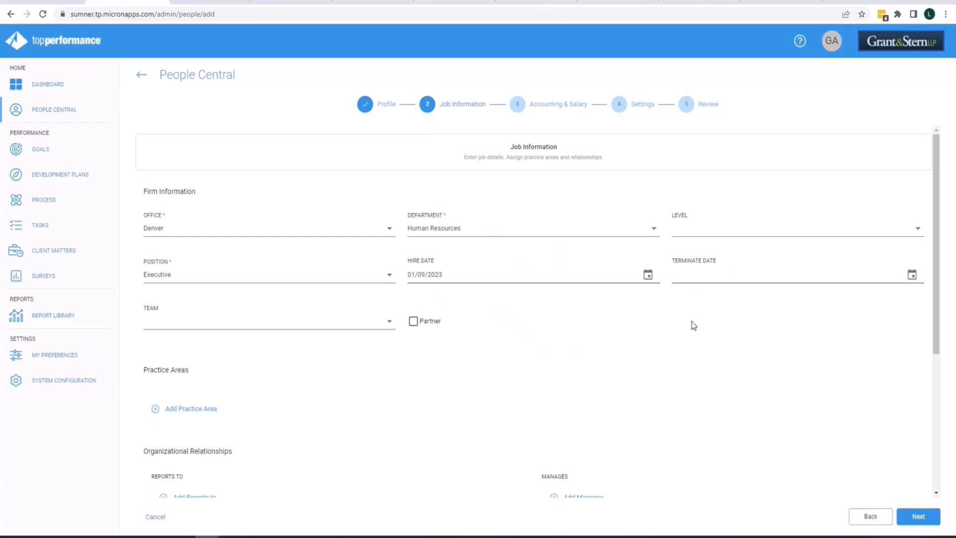
Advance to the Accounting & Salary step.
scroll(723, 327, down, 3)
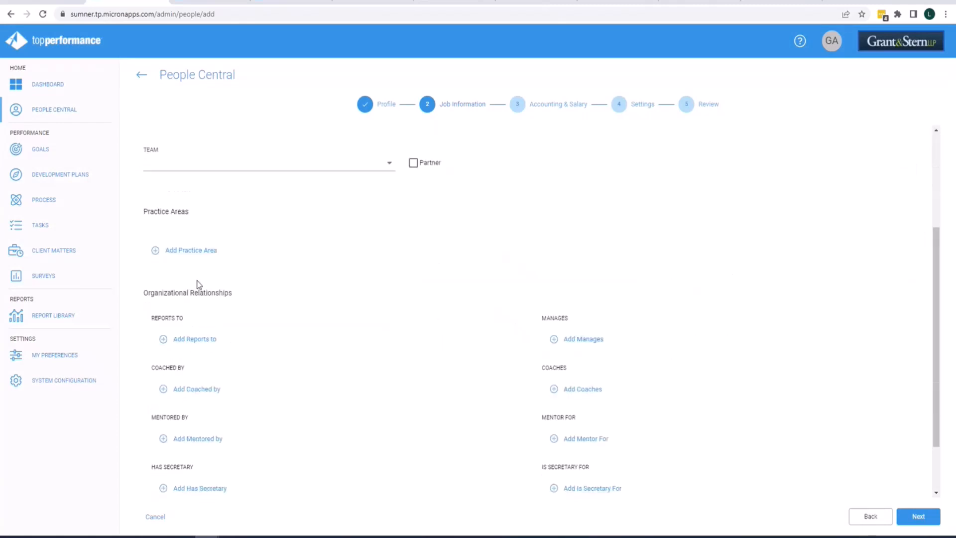
scroll(220, 361, down, 2)
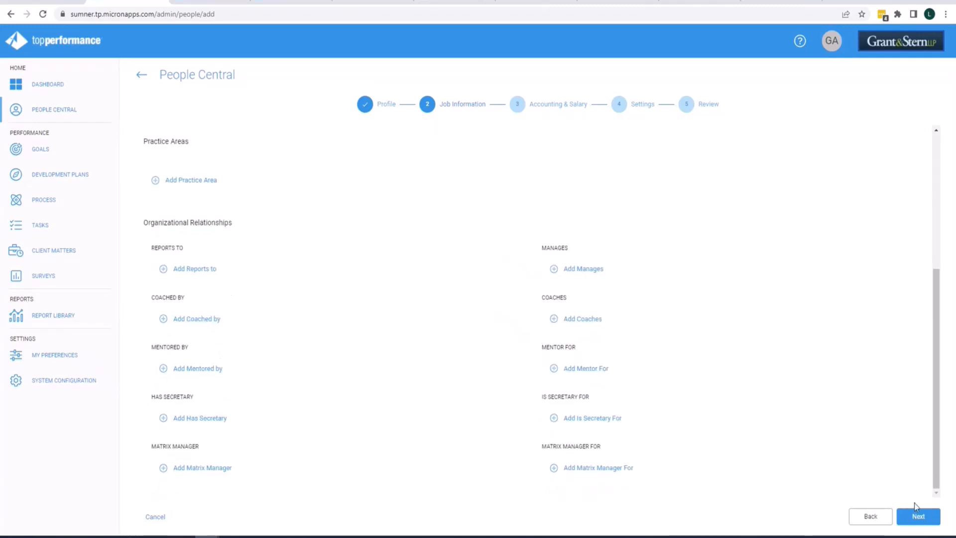
click(918, 516)
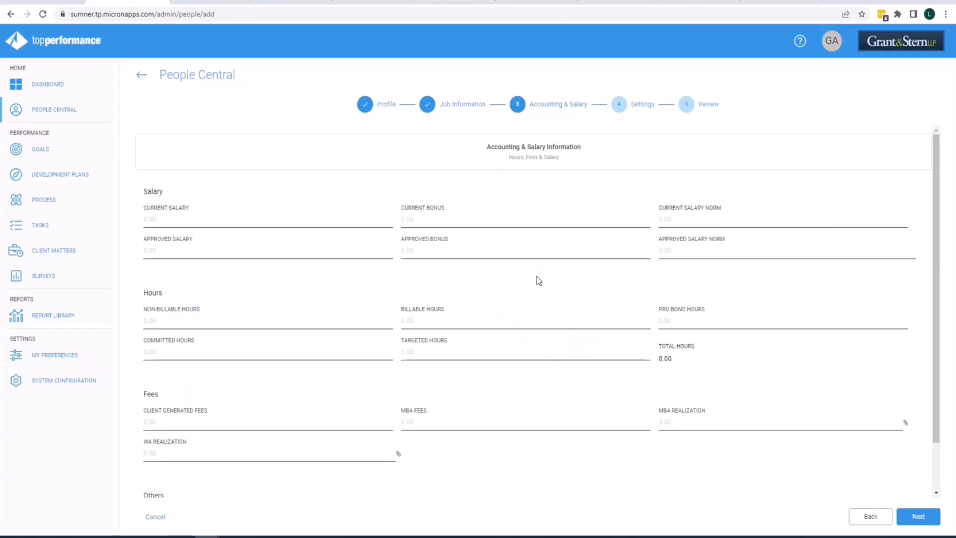
Leave the salary fields empty and advance to the Settings step.
scroll(538, 278, down, 2)
scroll(540, 283, up, 2)
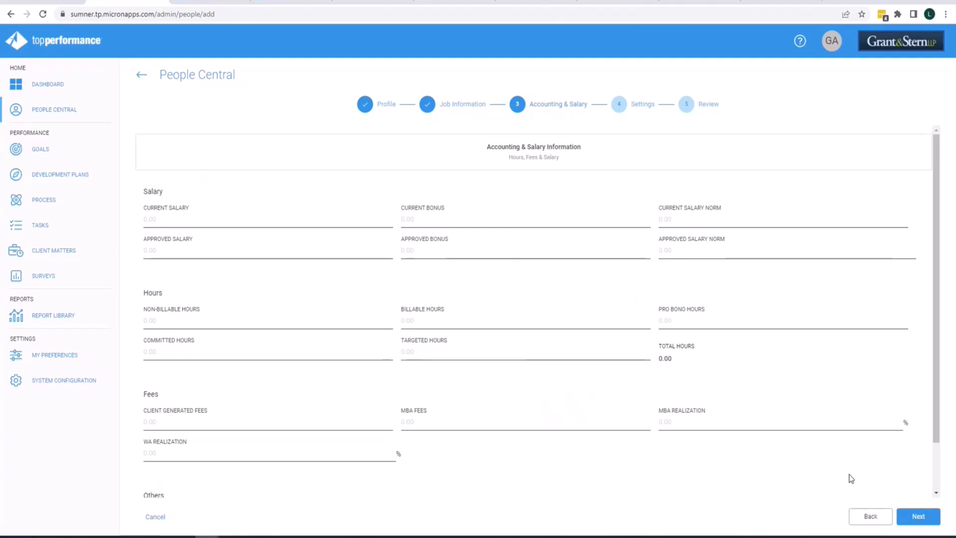
click(918, 517)
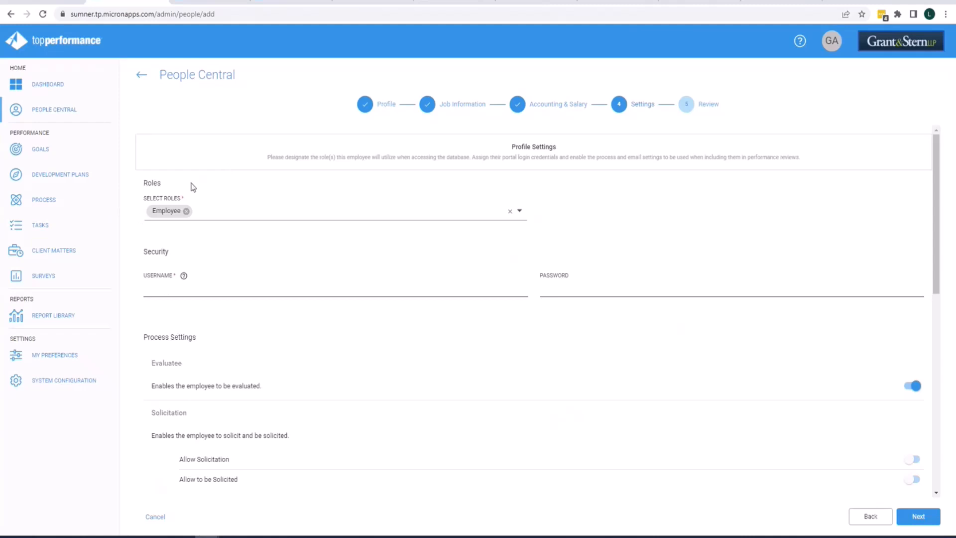
Add the Admin role alongside the Employee role.
click(211, 214)
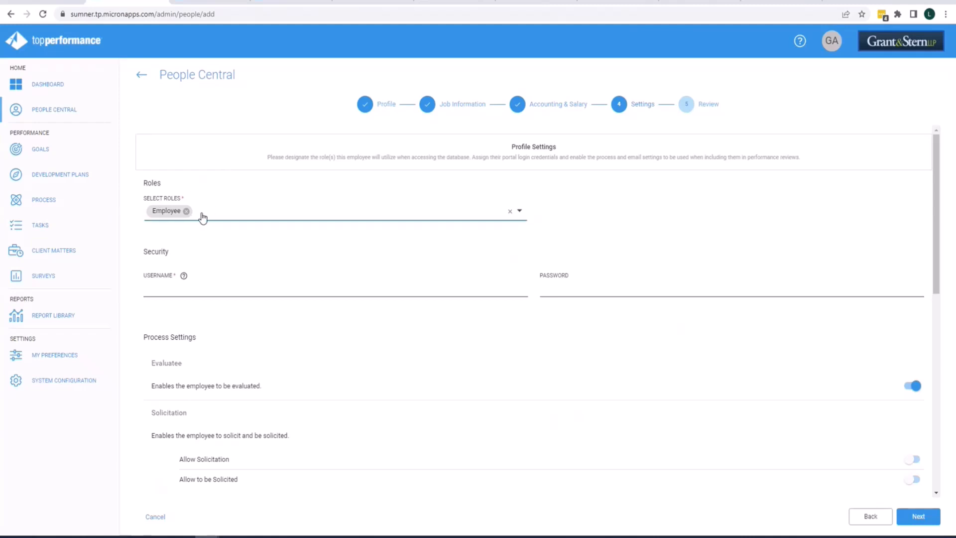
click(203, 212)
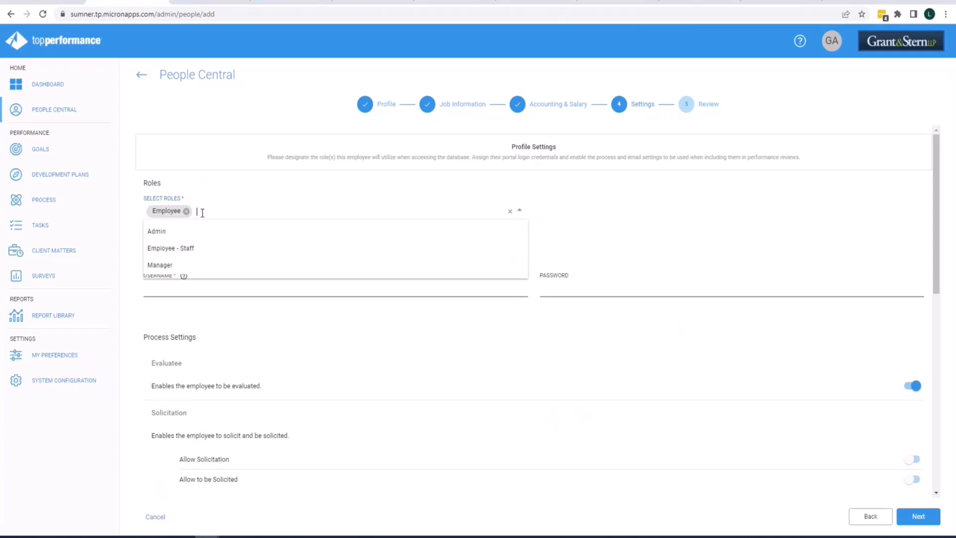
click(170, 232)
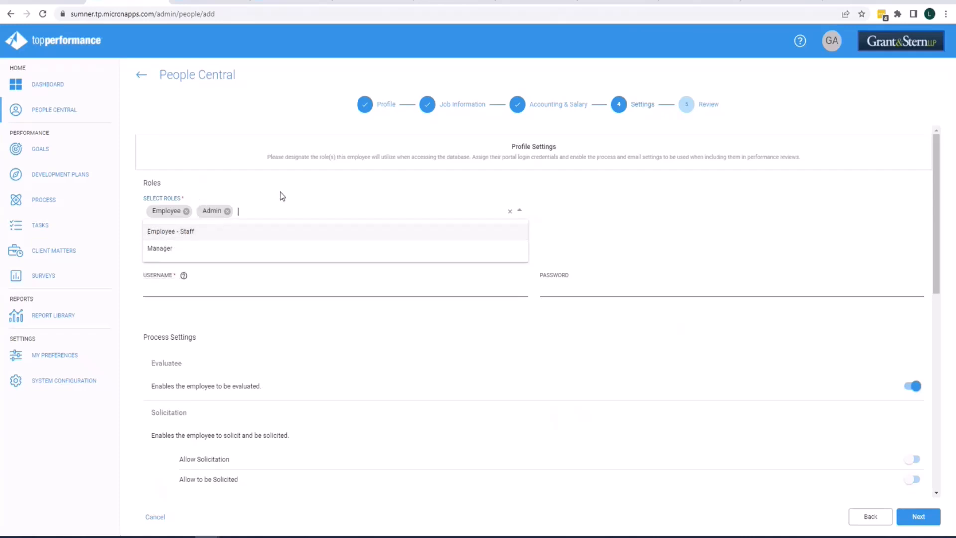
click(280, 197)
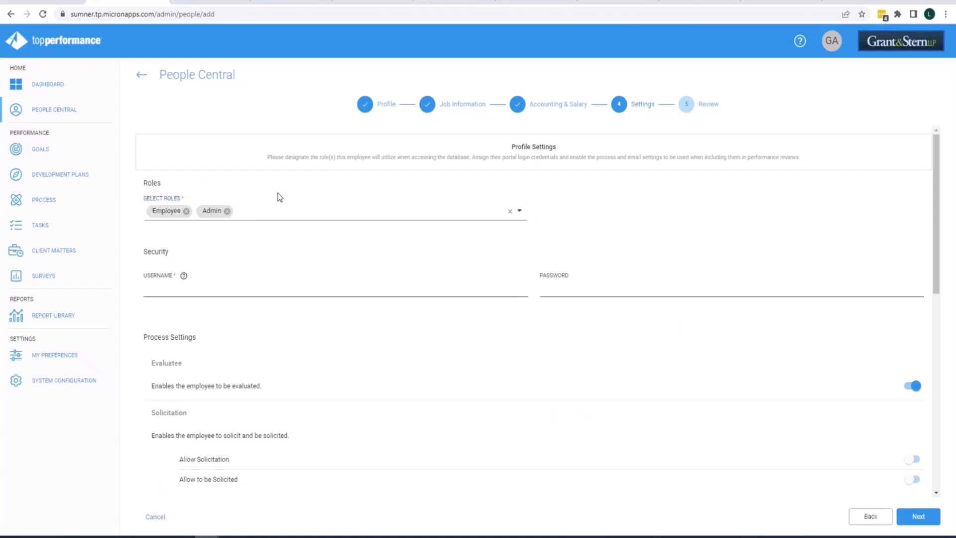
Enter the employee's username and set the account password.
click(175, 291)
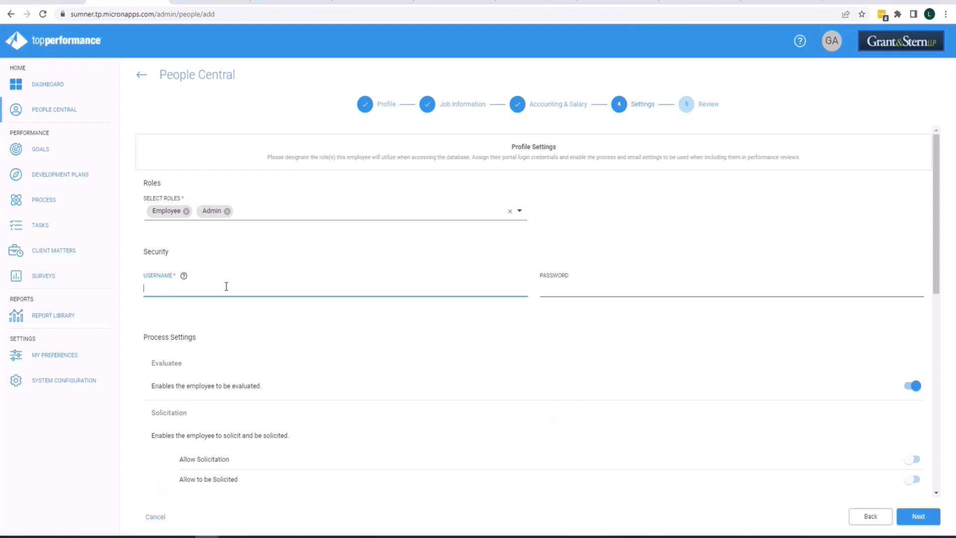
click(692, 277)
text(****)
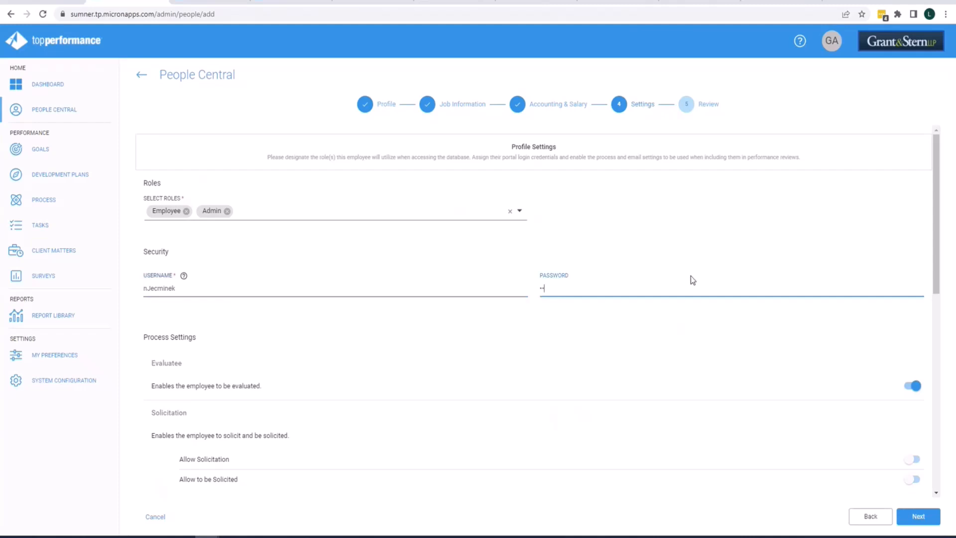
text(*******)
Enable the Allow Solicitation, Evaluator and Sign-Off process settings.
scroll(652, 336, down, 2)
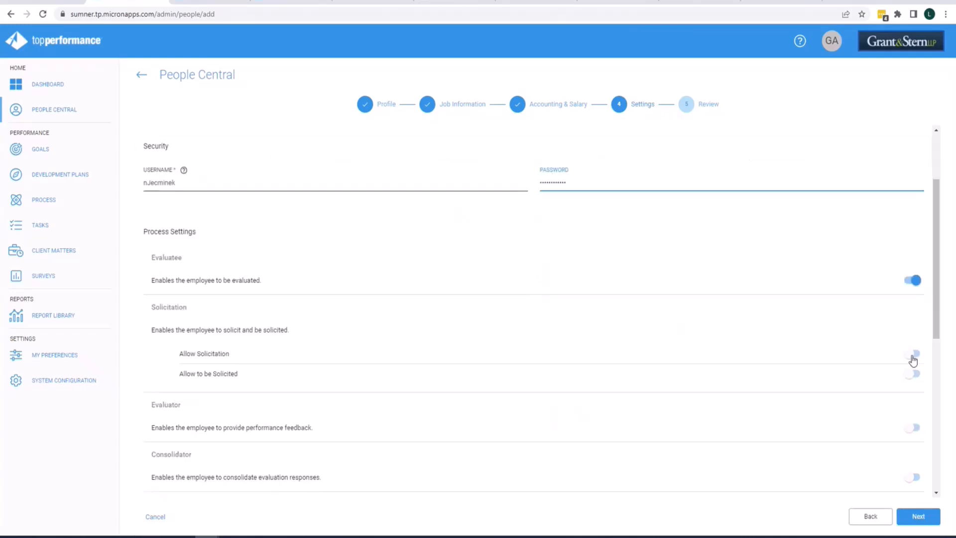
click(913, 354)
click(914, 428)
scroll(848, 389, down, 2)
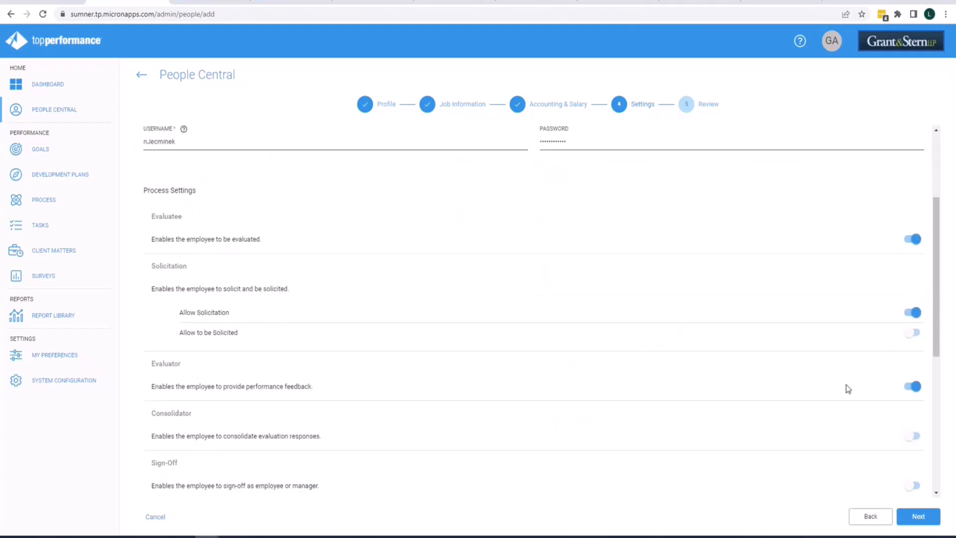
click(913, 421)
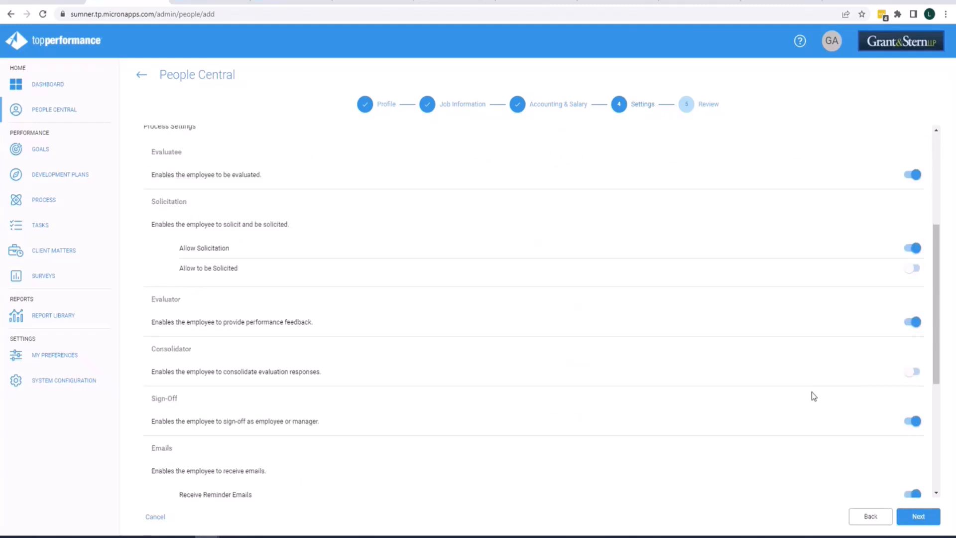
Advance to the Review step.
scroll(809, 397, down, 5)
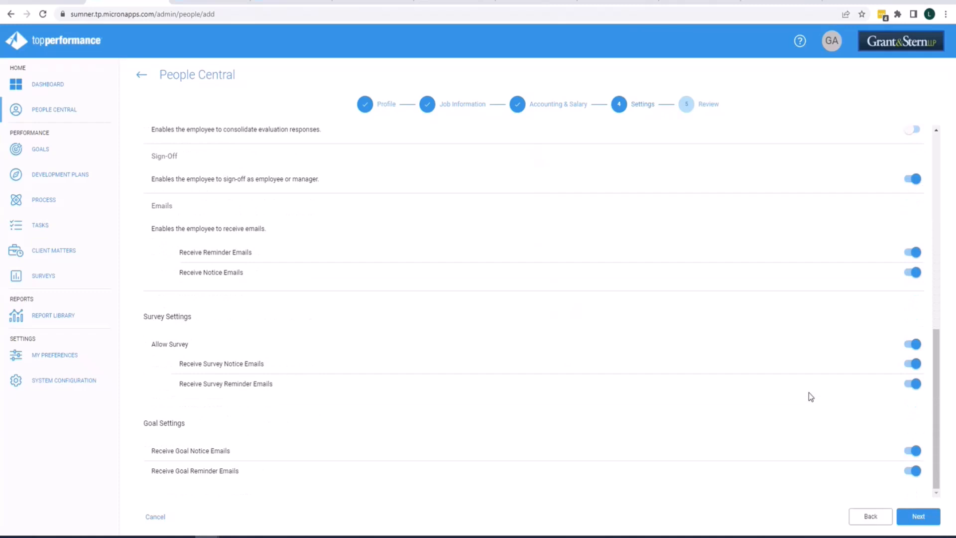
scroll(805, 401, up, 2)
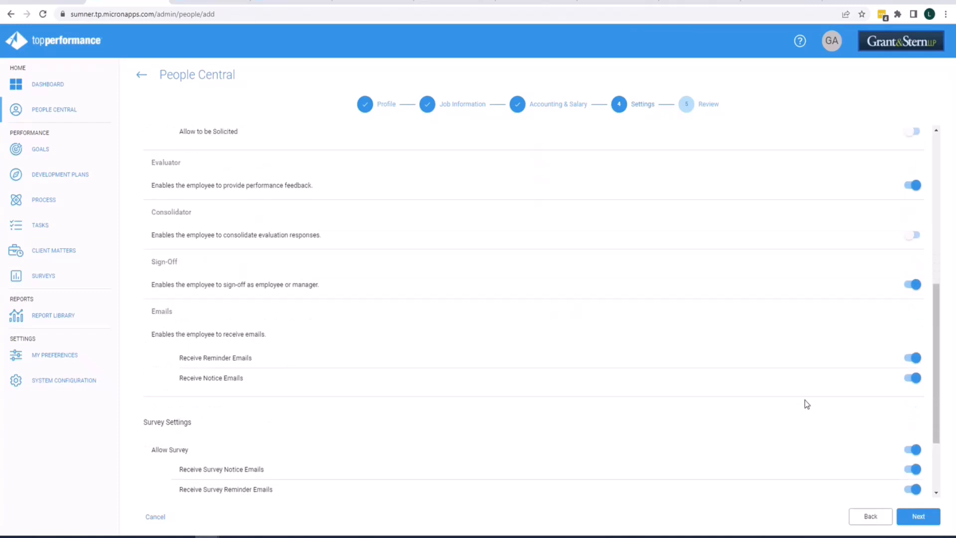
click(920, 519)
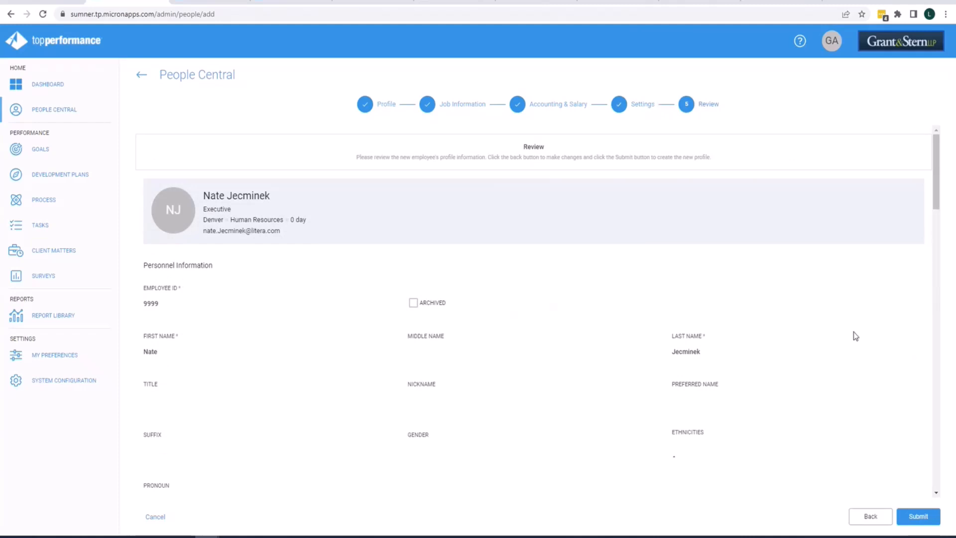
Review the new employee's details and submit the profile with automatic e-mail verification.
scroll(835, 329, down, 5)
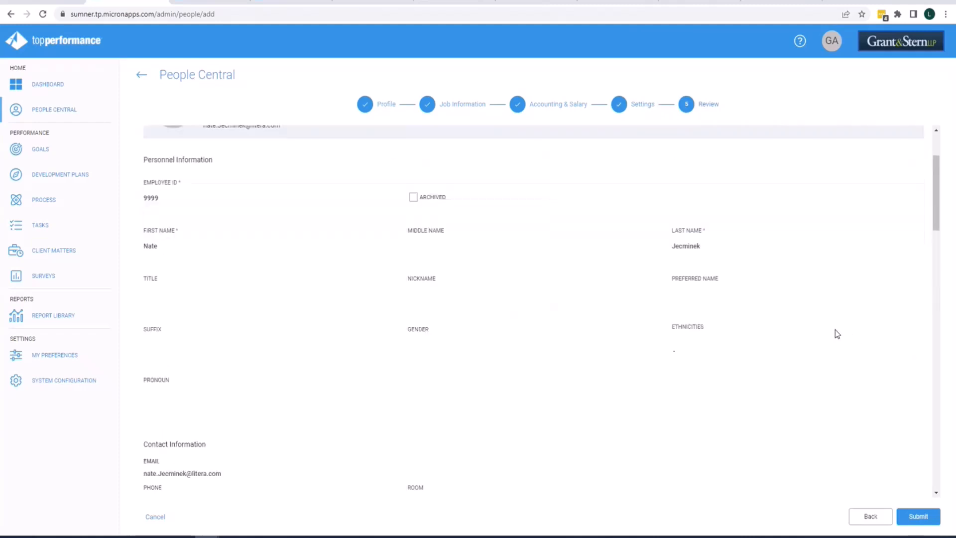
scroll(835, 331, down, 6)
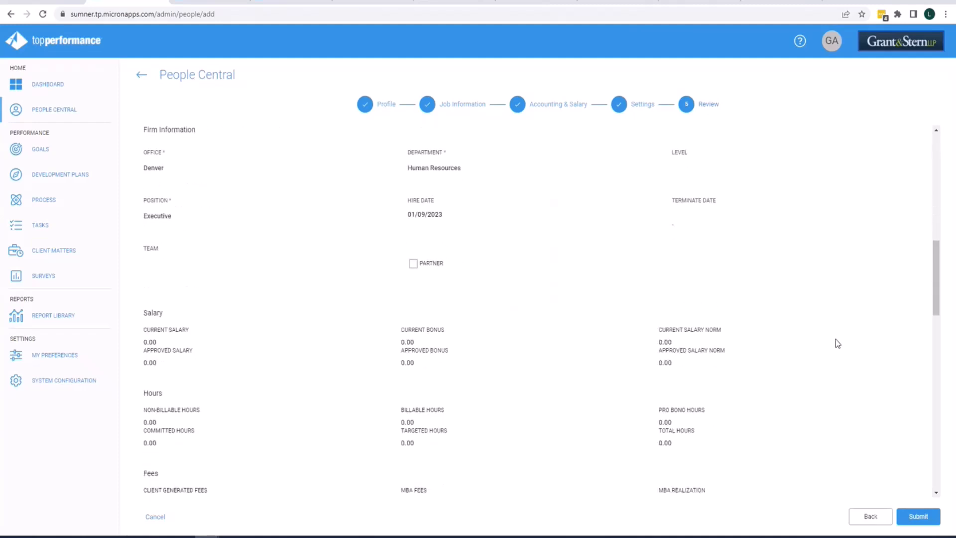
scroll(859, 380, down, 3)
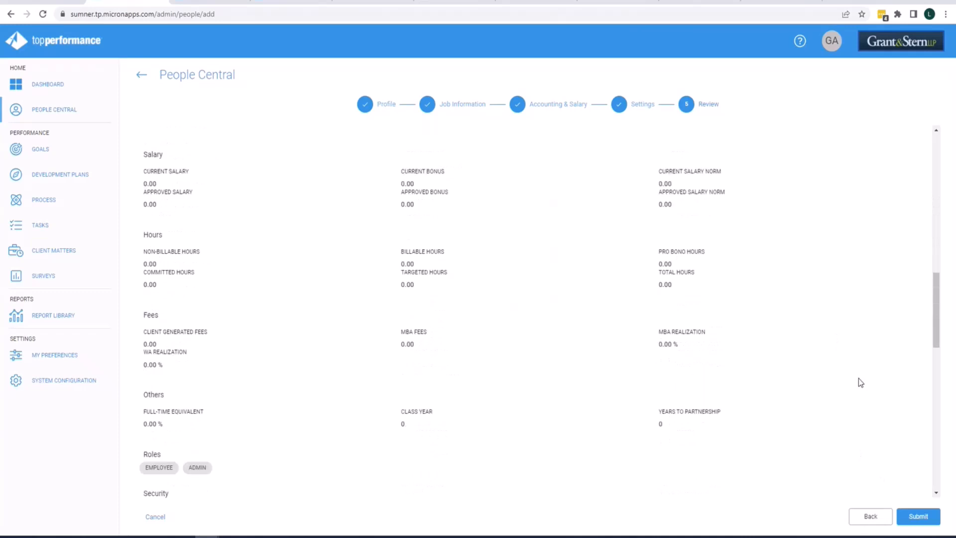
scroll(859, 378, down, 8)
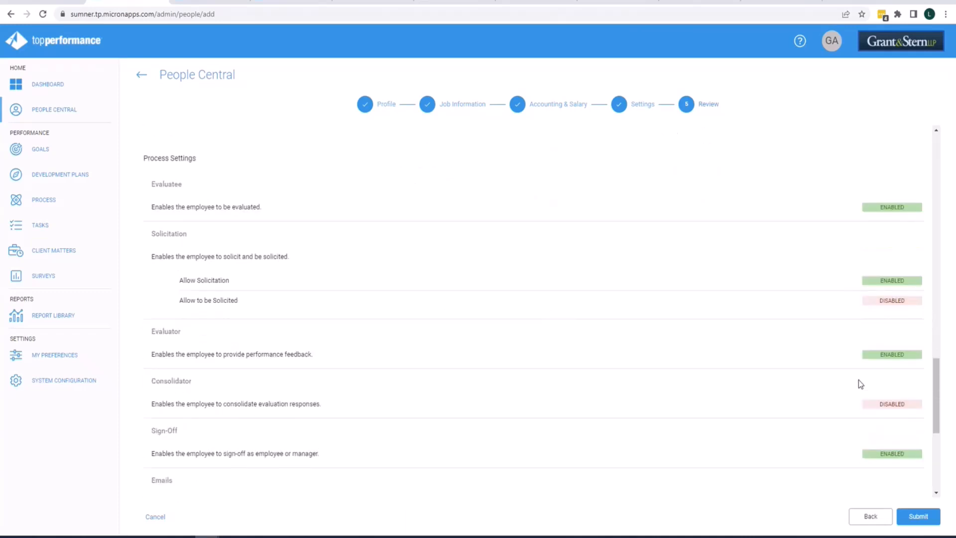
scroll(859, 382, down, 5)
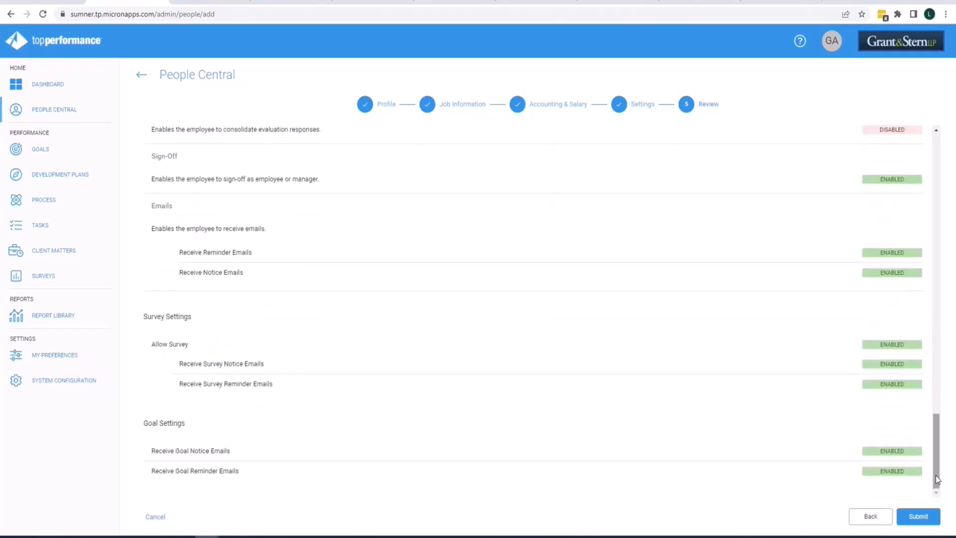
click(919, 518)
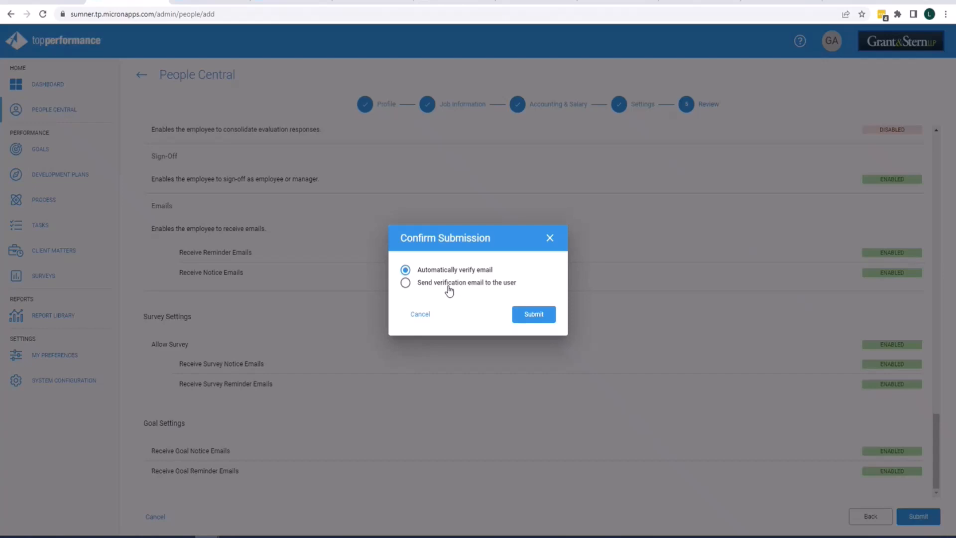
click(534, 318)
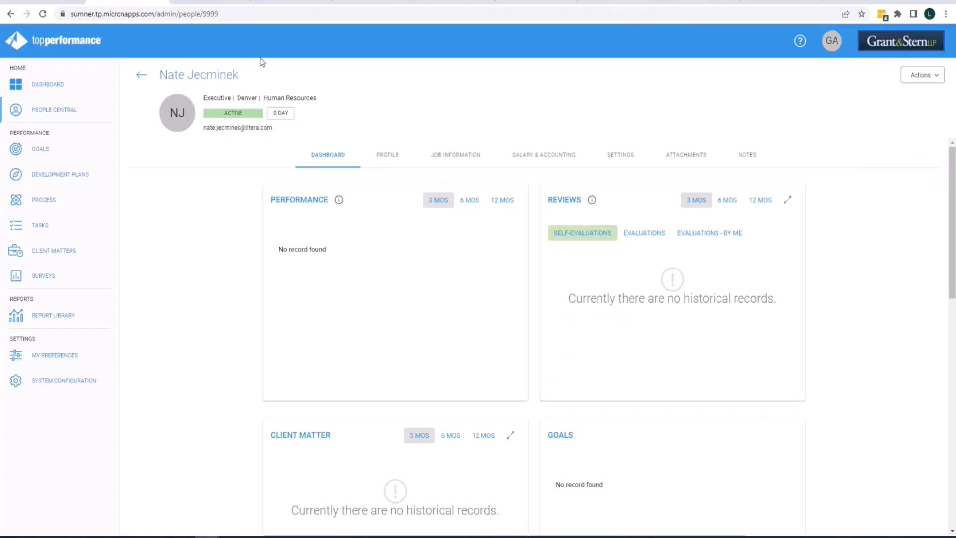
Open the profile picture upload for the new employee.
click(177, 116)
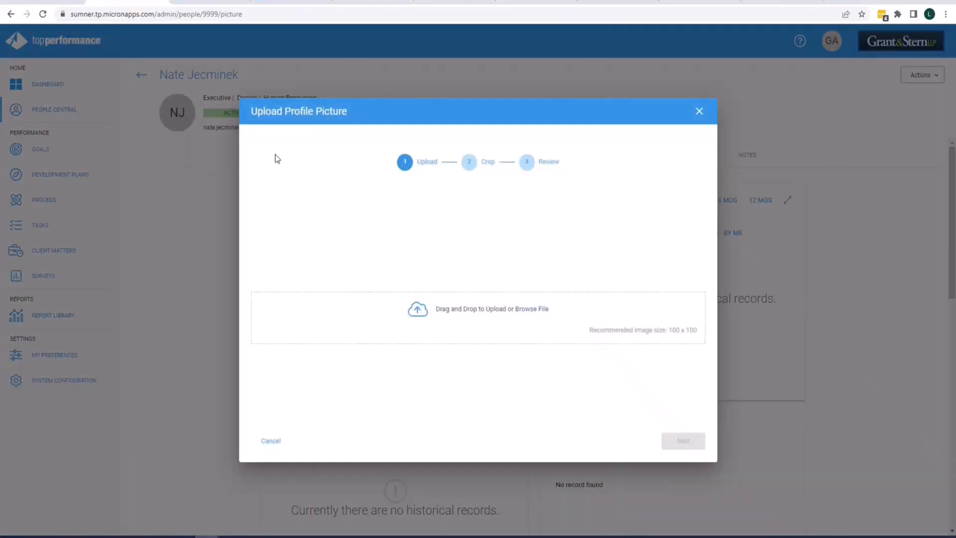